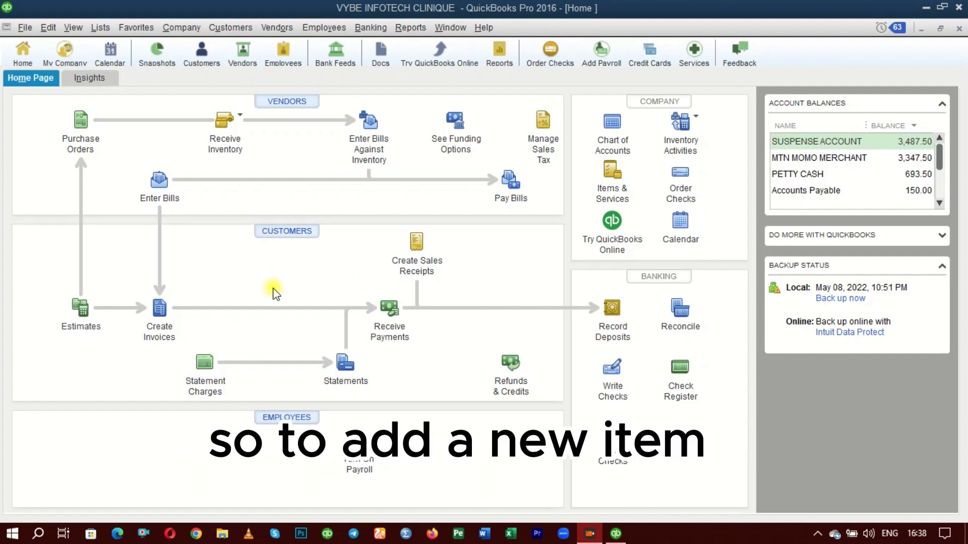
Step: Start a new item from the item list and set its type to Inventory Part
left_click(100, 28)
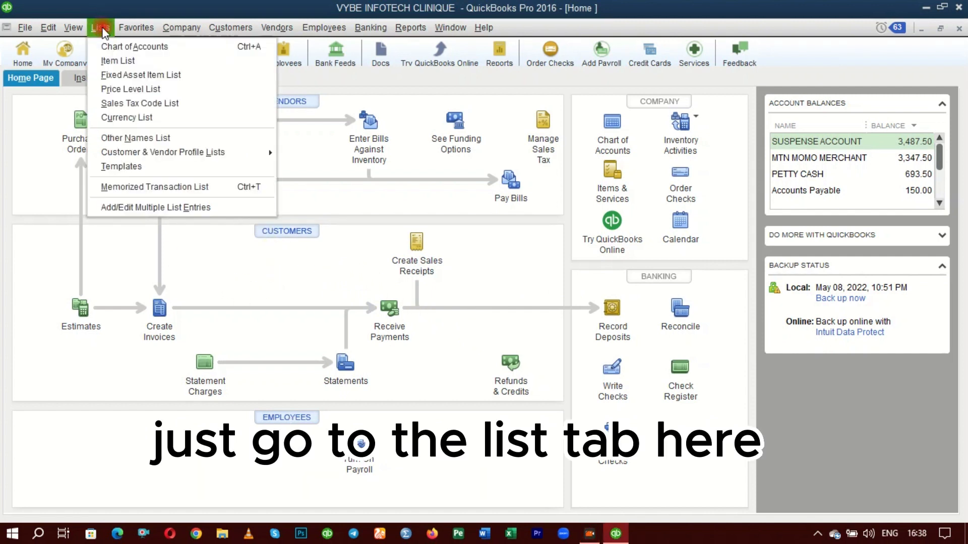
left_click(120, 59)
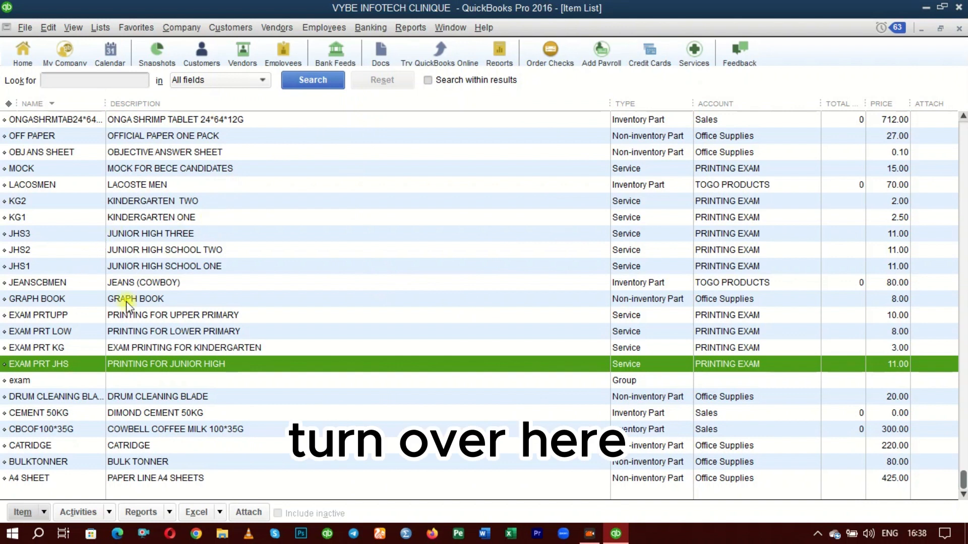
left_click(43, 513)
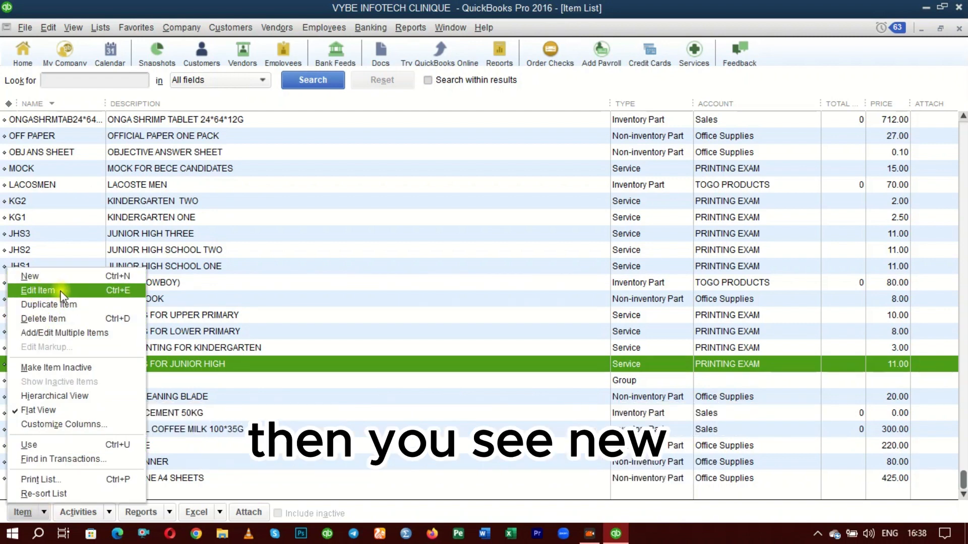
left_click(47, 278)
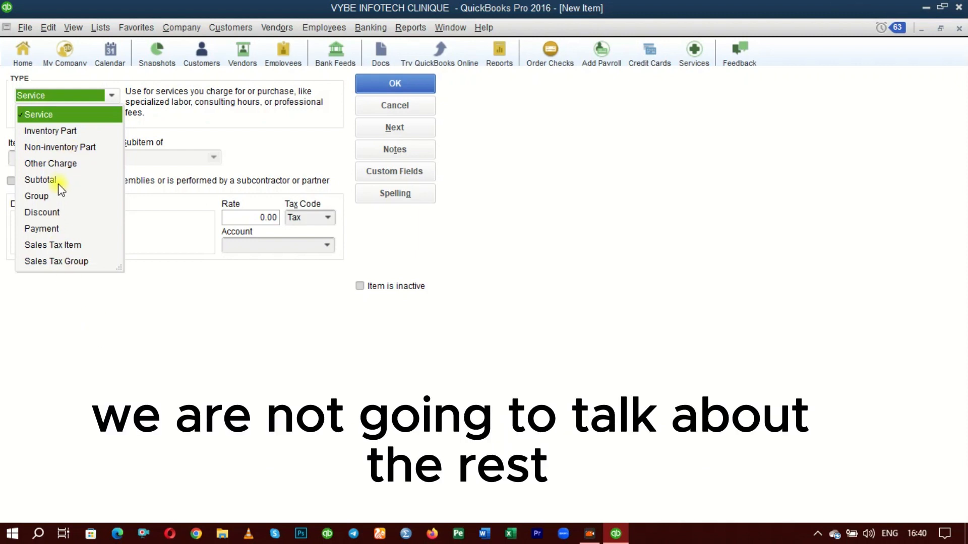
left_click(40, 135)
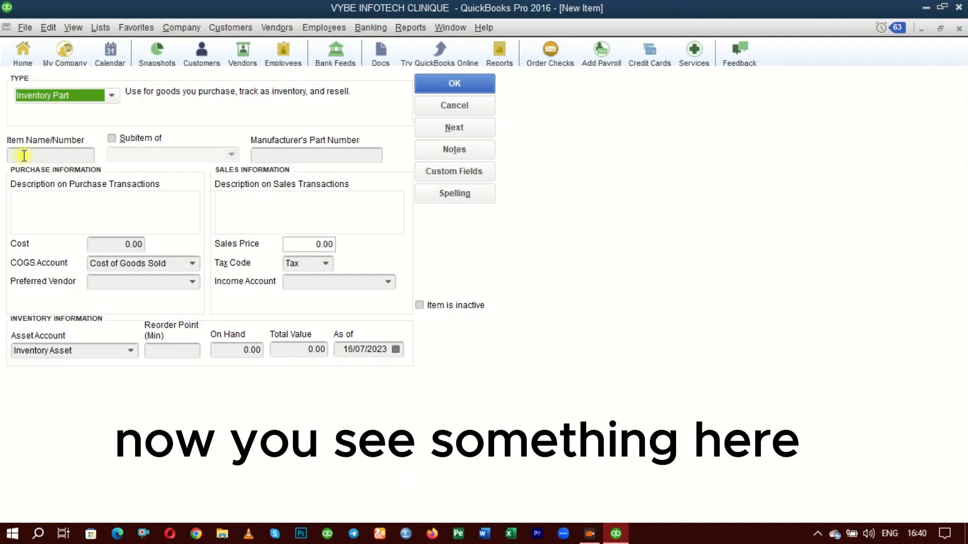
Step: Name the new inventory item CINRICE5*5KG
left_click(65, 154)
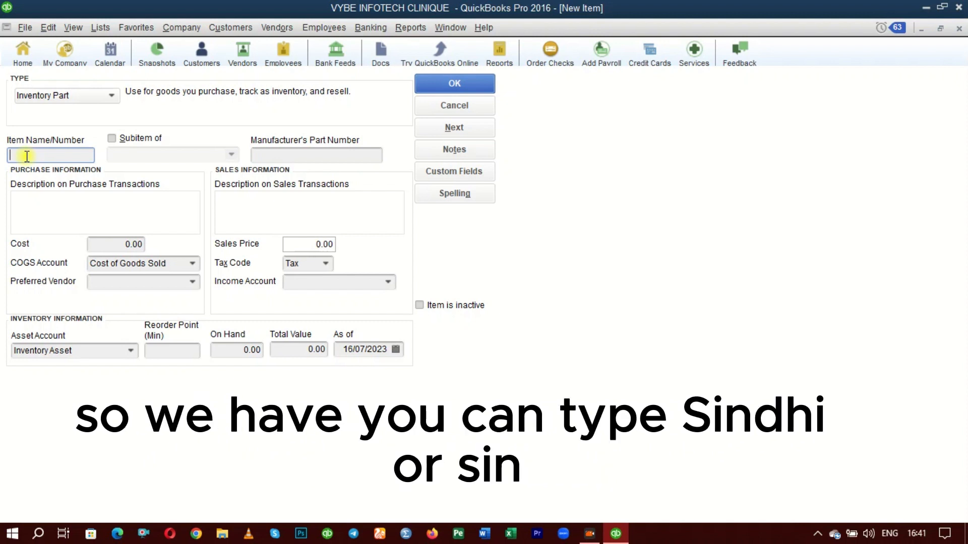
type("CIN")
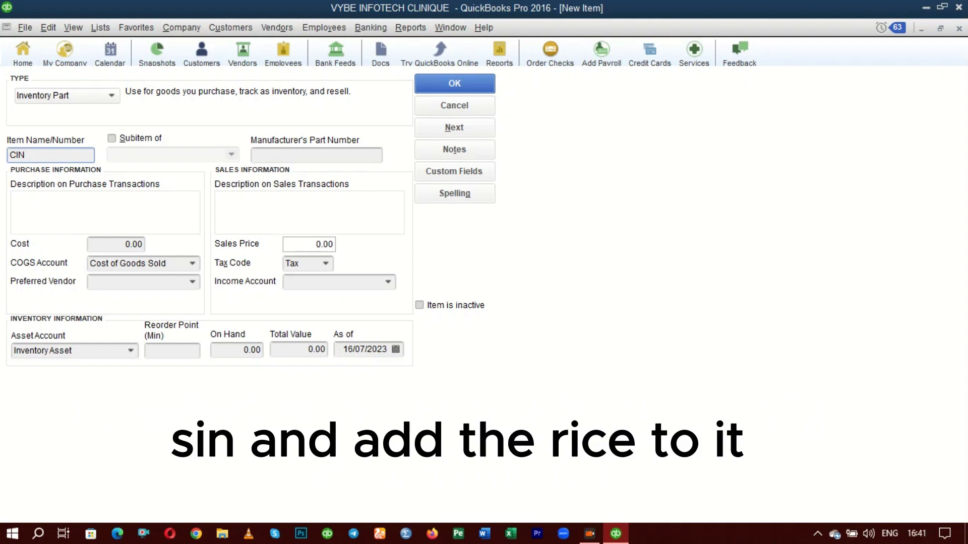
type("RICE")
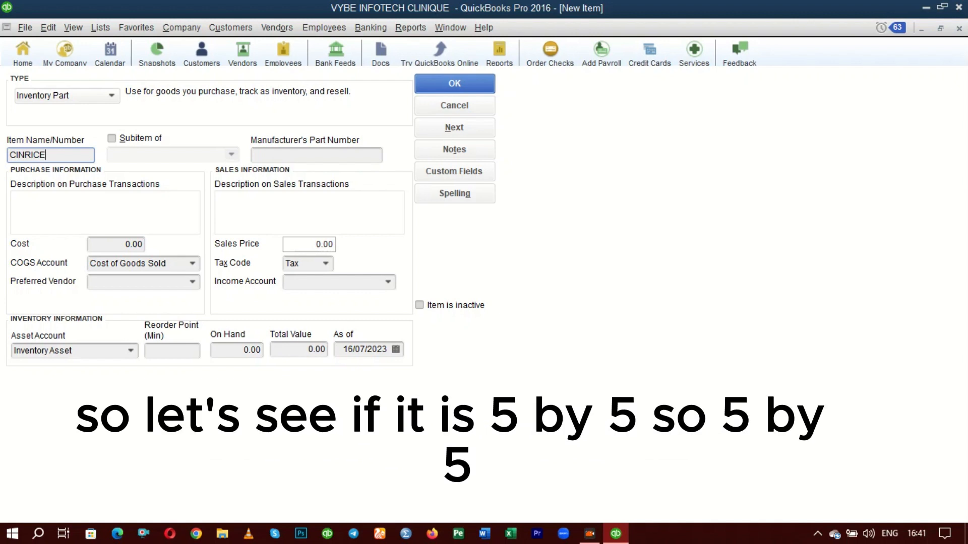
type("5")
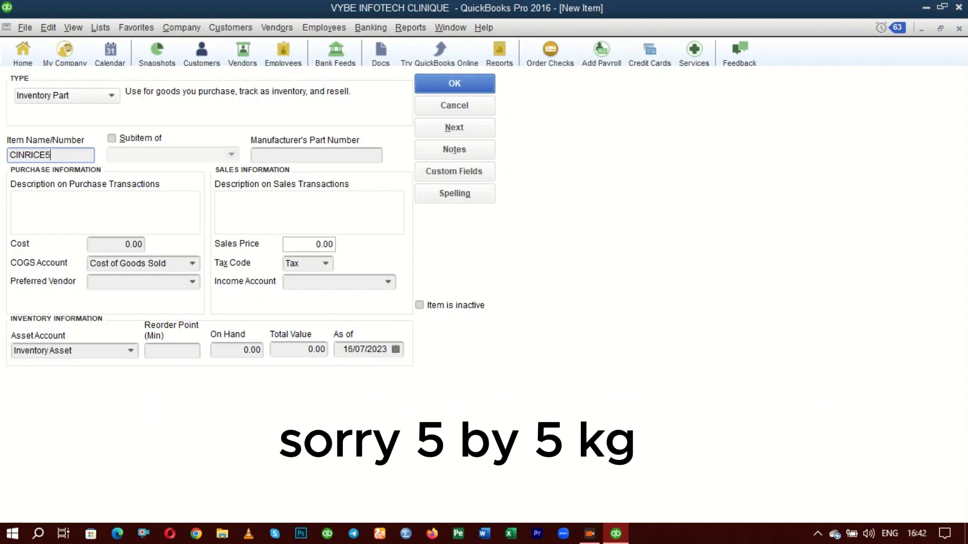
type("*5KG")
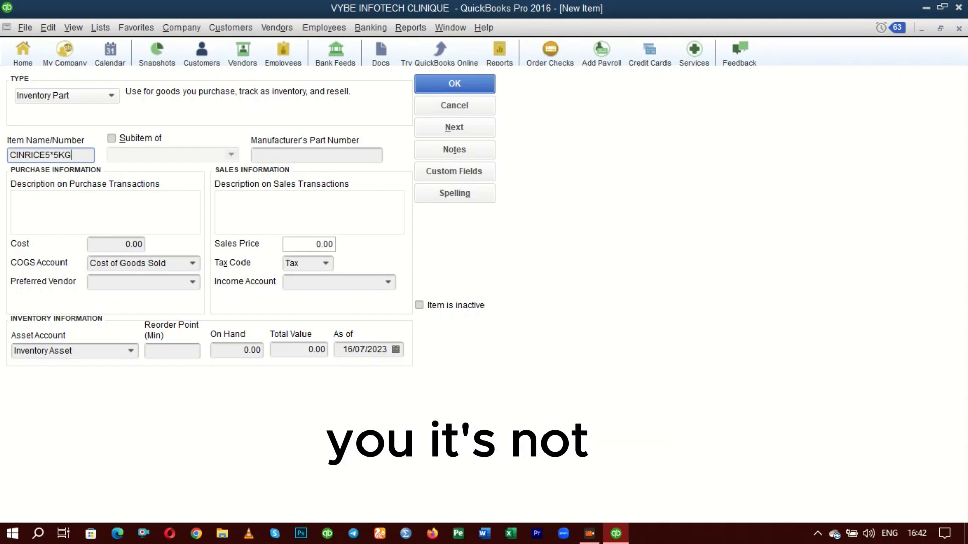
Step: Enter CINDY JASMINE RICE 5*5KG as the purchase description and carry it over to the sales description
left_click(44, 210)
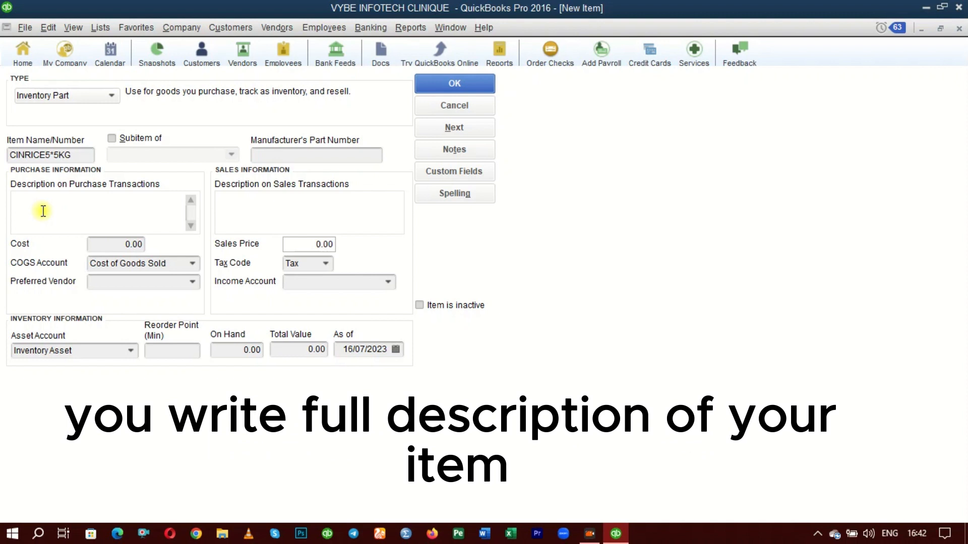
type("CINDY ")
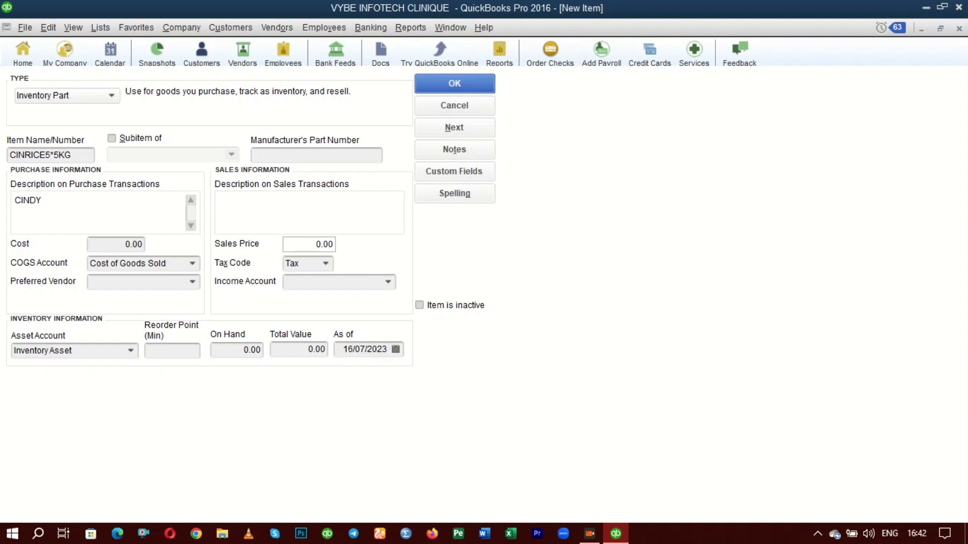
type("JA")
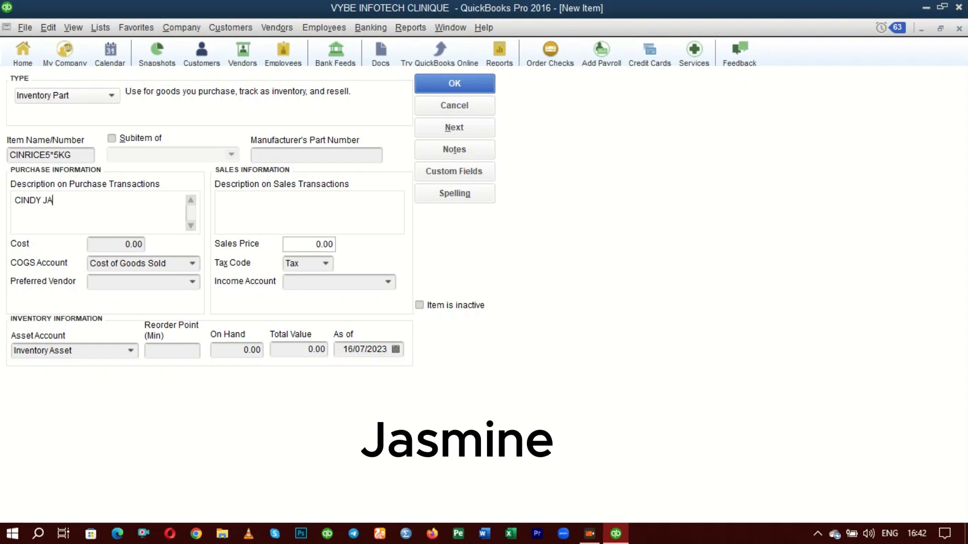
type("SMIN")
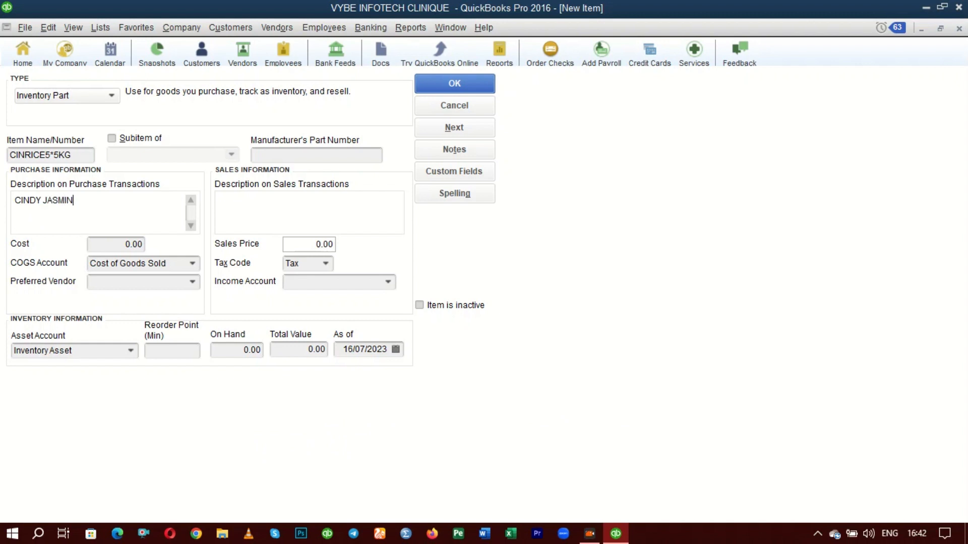
type("E RICE 5")
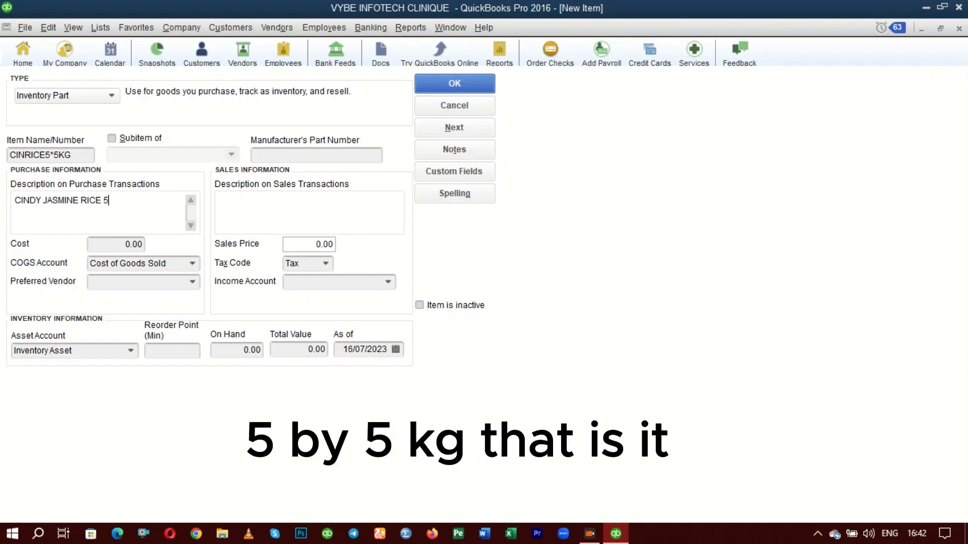
type("*5KG")
left_click(274, 208)
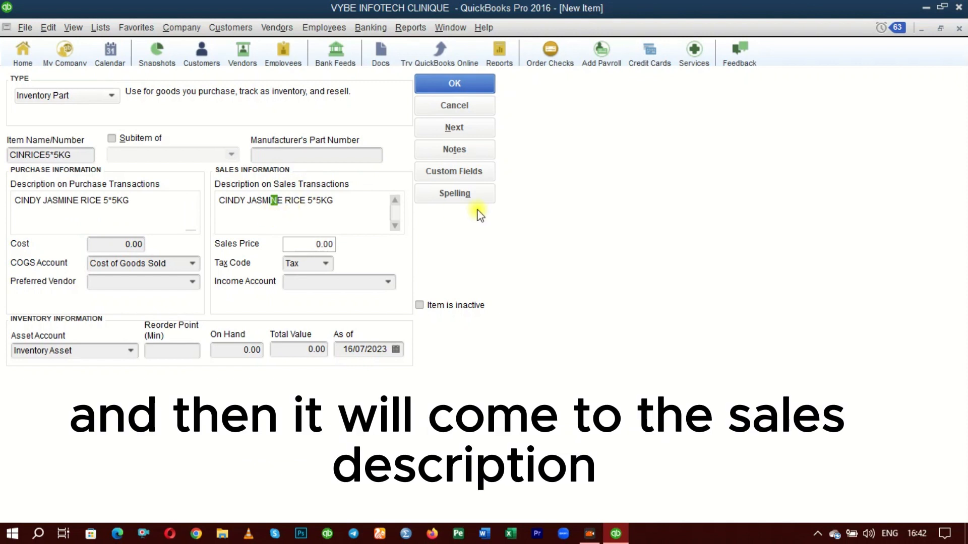
Step: Set the item's cost to 350 and sales price to 400, with OTHER EXPENSES as the preferred vendor
left_click(119, 245)
left_click_drag(119, 245, 169, 248)
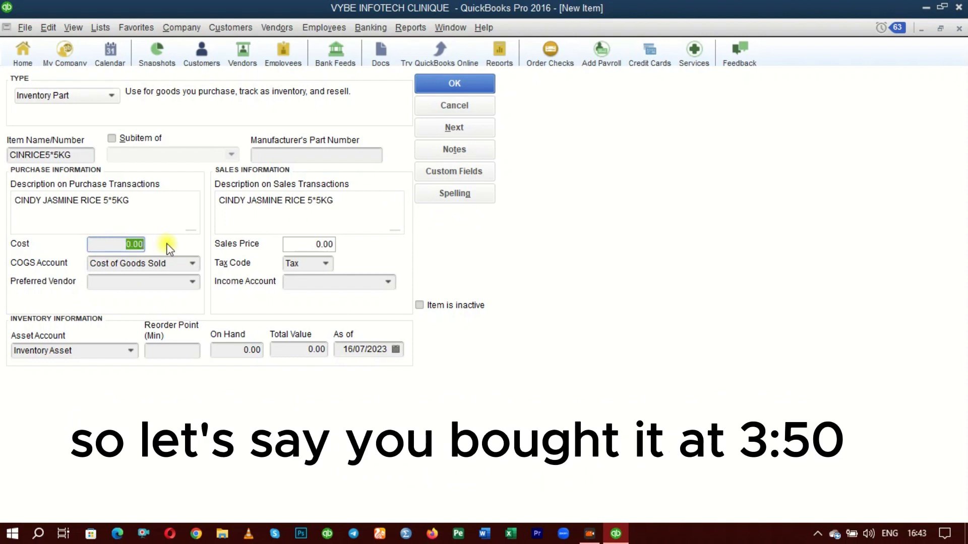
type("350")
left_click(317, 245)
type("400")
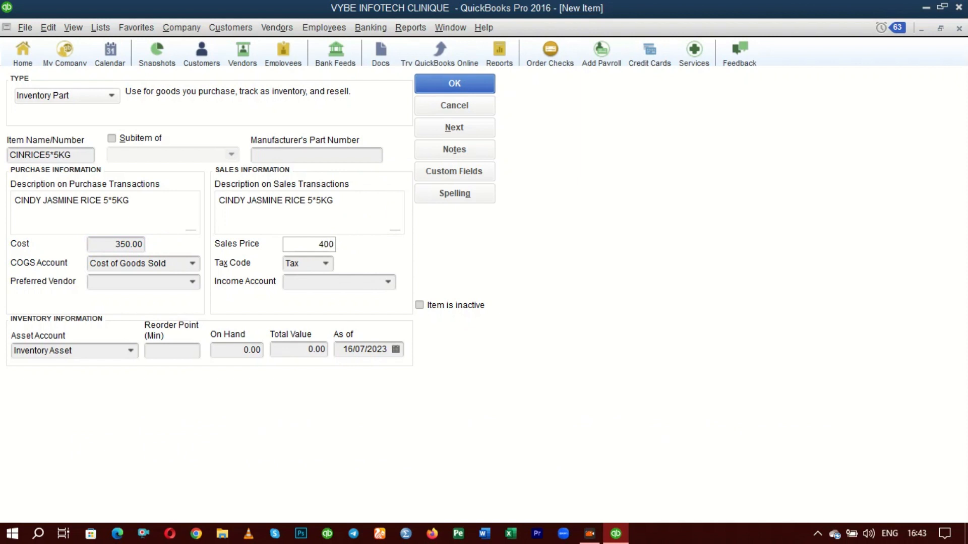
left_click(192, 282)
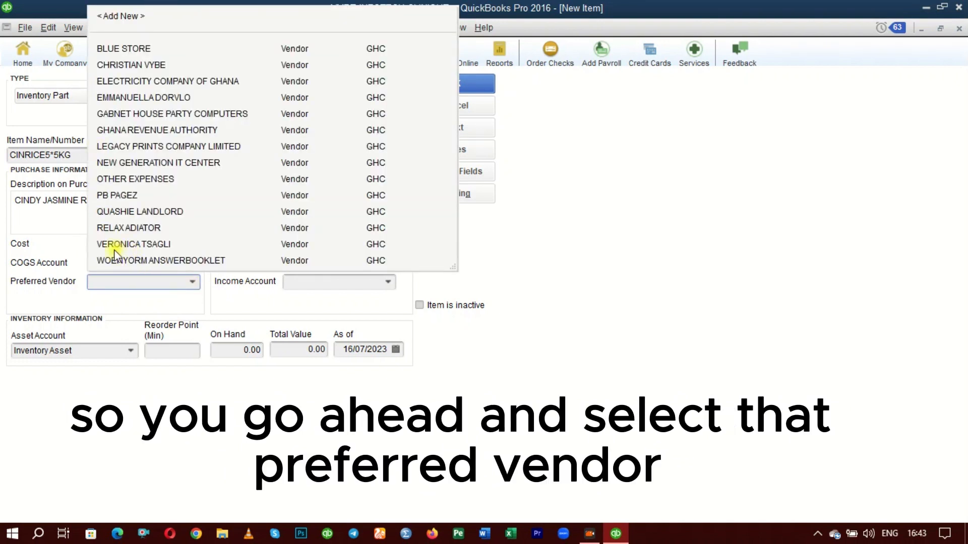
left_click(140, 179)
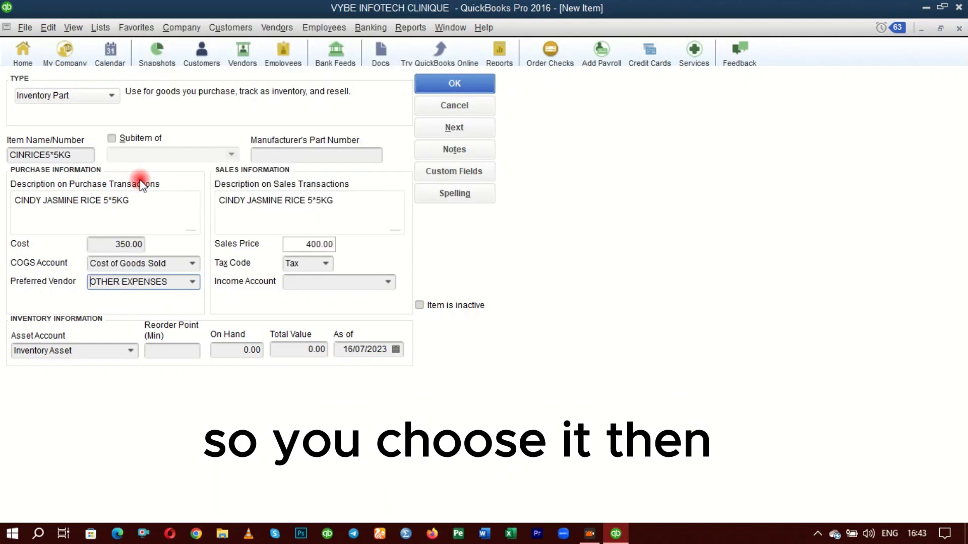
Step: Add a new account of type Income for the item's income account and name it RICE
left_click(386, 282)
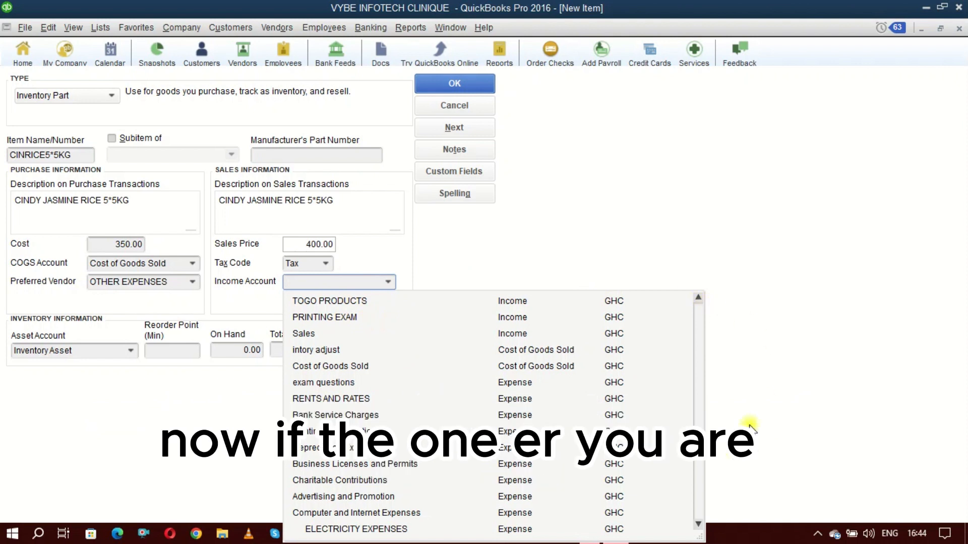
scroll(696, 333, "up", 8)
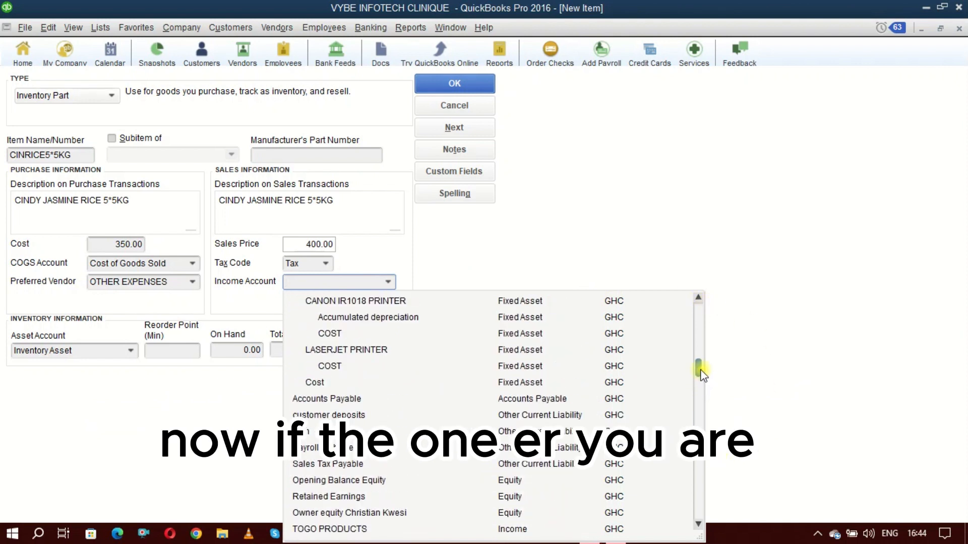
mouse_move(694, 315)
left_mouse_down()
mouse_move(694, 366)
mouse_move(689, 314)
left_mouse_up()
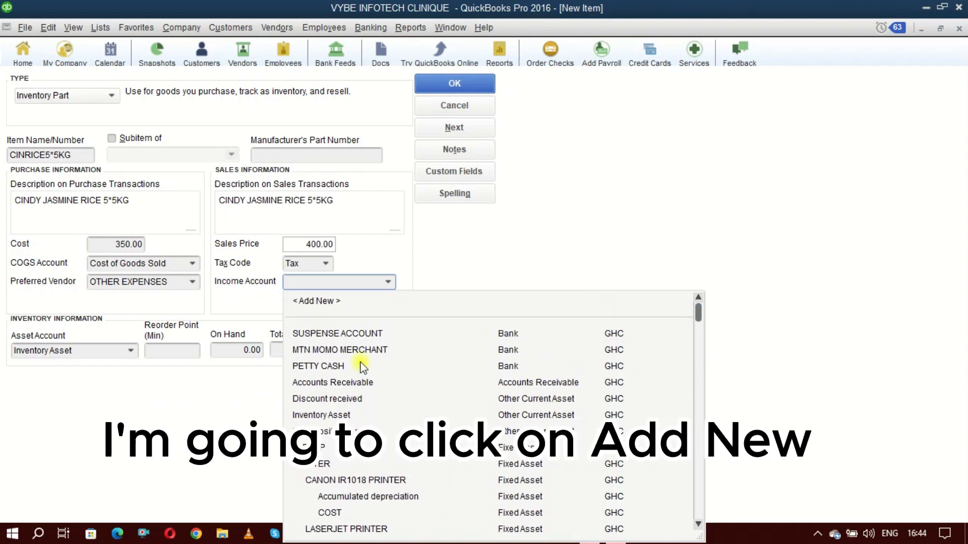
left_click(317, 303)
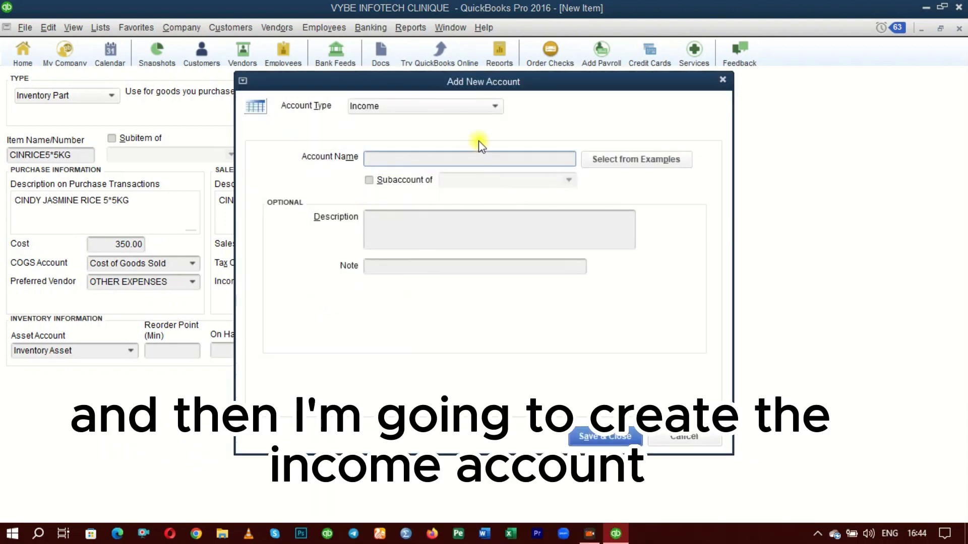
left_click(432, 158)
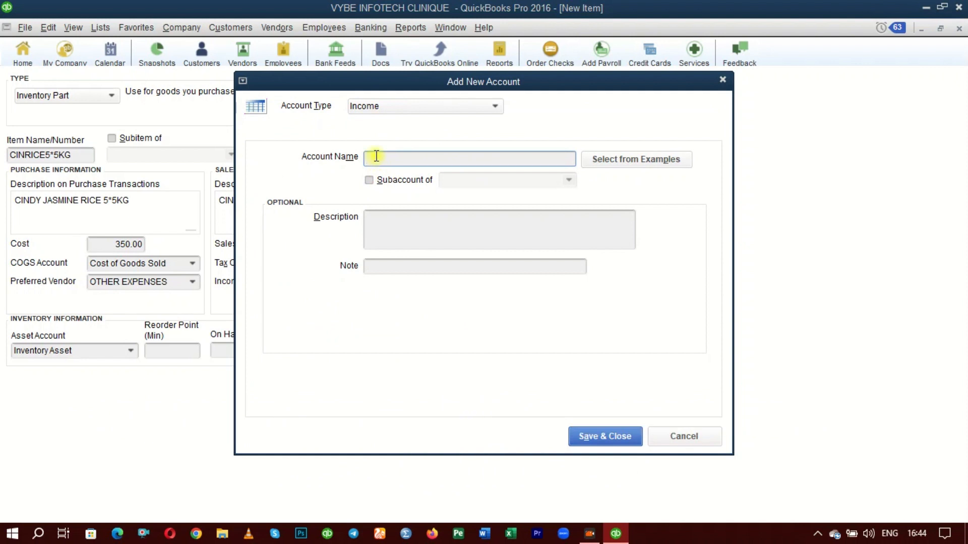
type("RI")
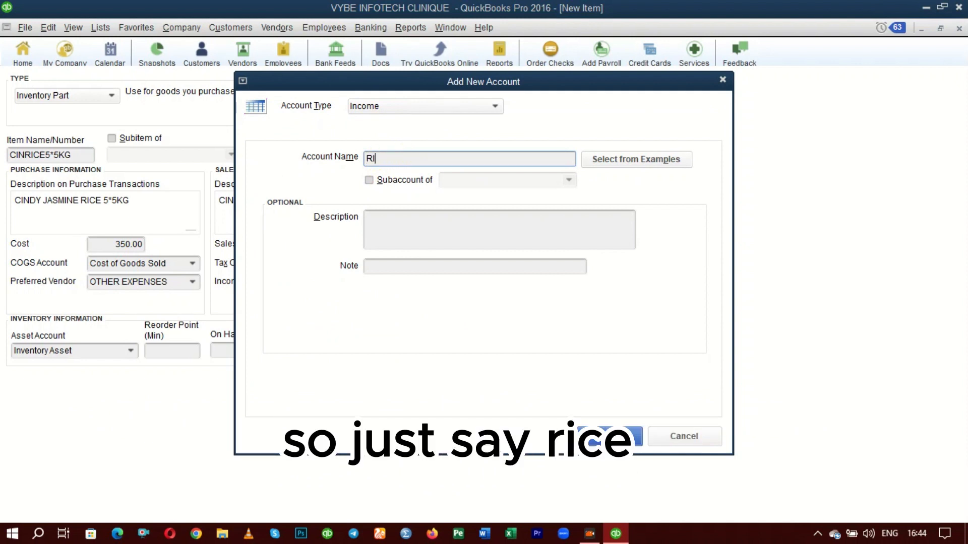
type("CE")
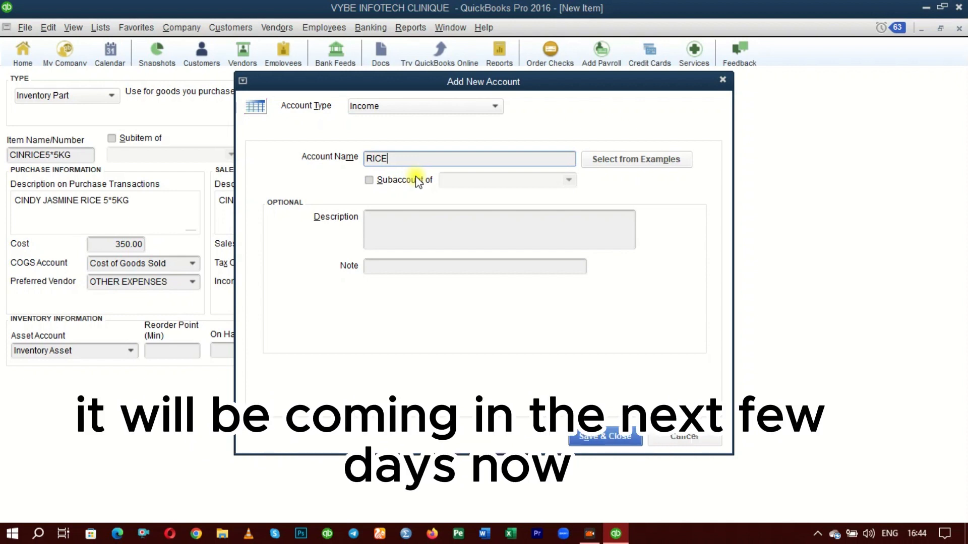
Step: Make the RICE account a subaccount of Sales and save it as the item's income account
left_click(370, 182)
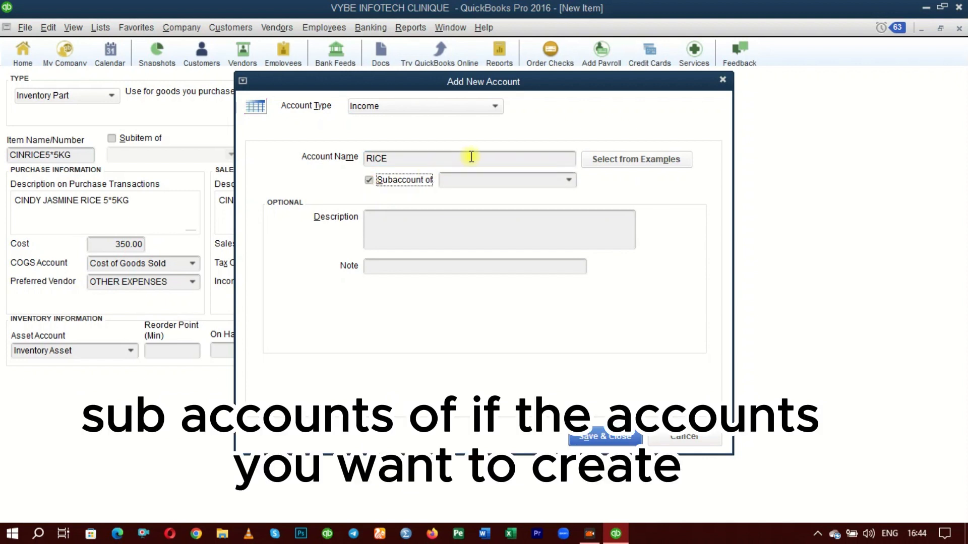
left_click(570, 182)
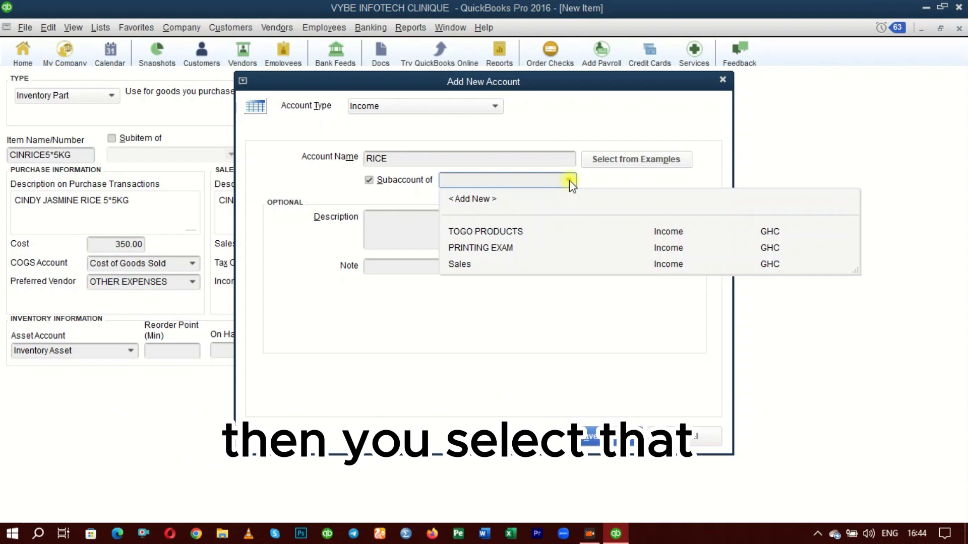
left_click(570, 182)
left_click(569, 181)
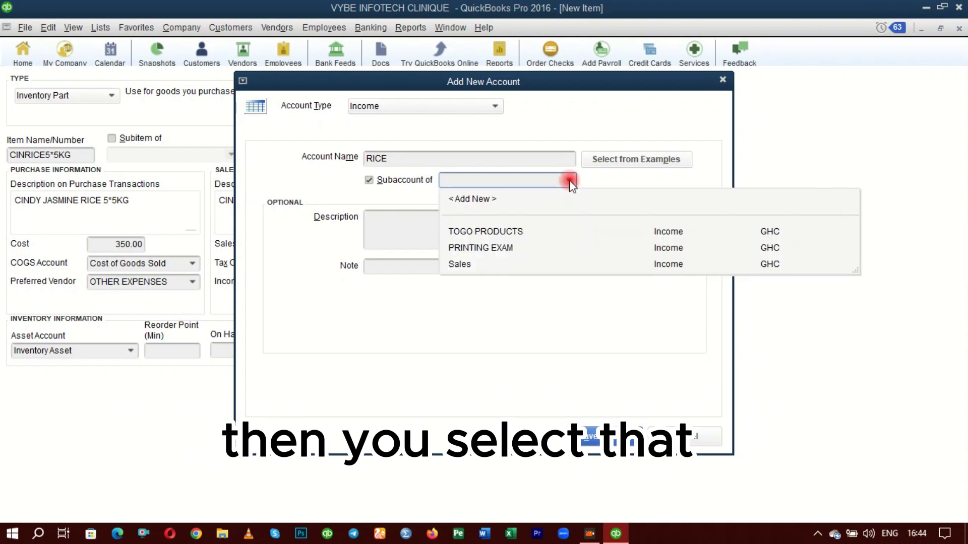
left_click(457, 264)
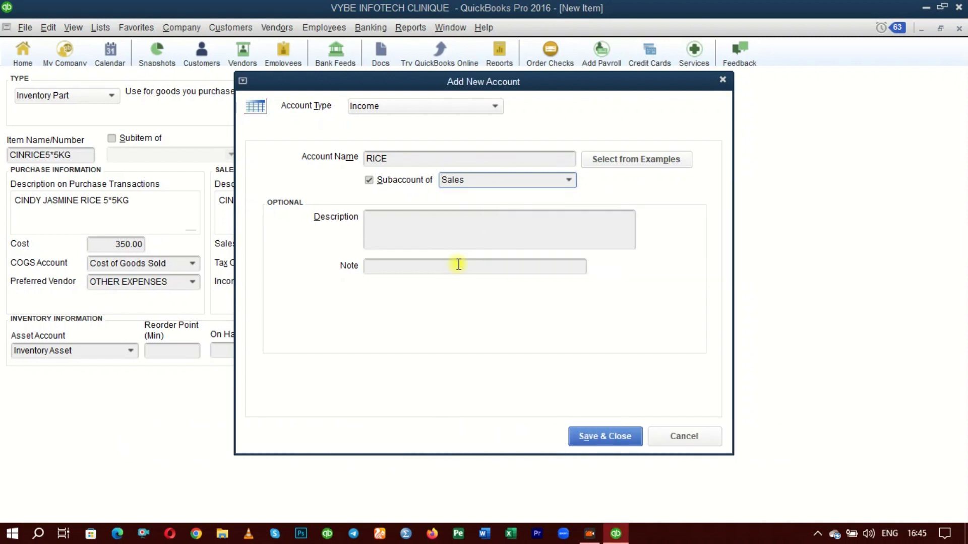
left_click(411, 232)
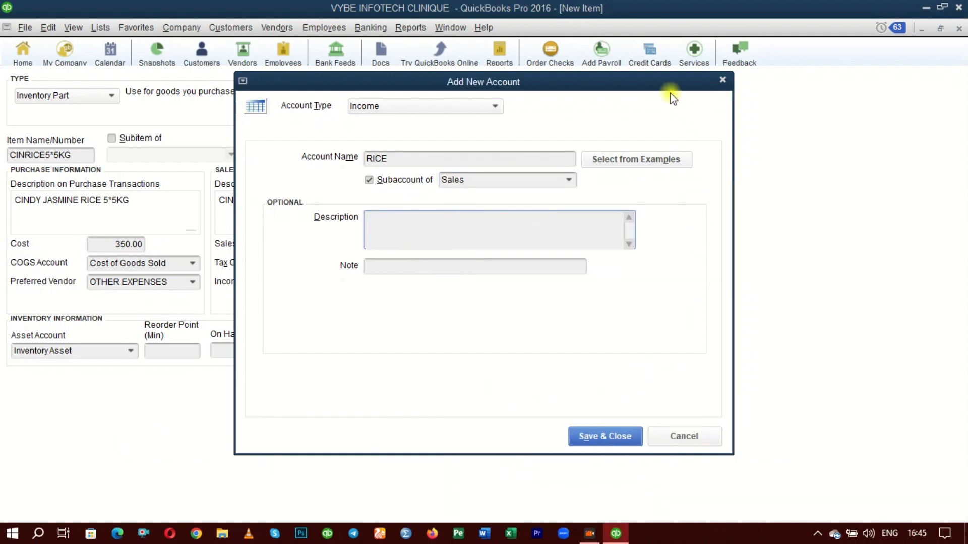
left_click_drag(667, 80, 544, 26)
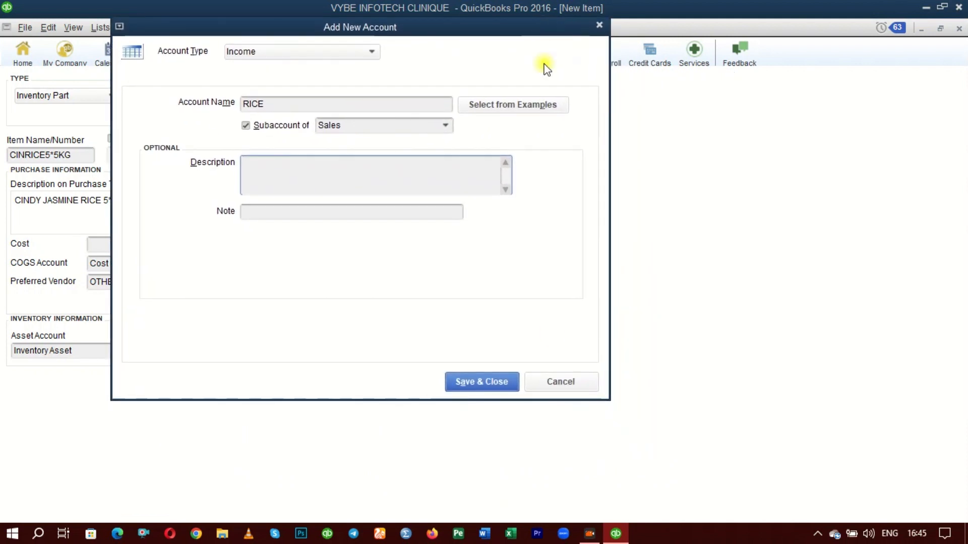
left_click(476, 379)
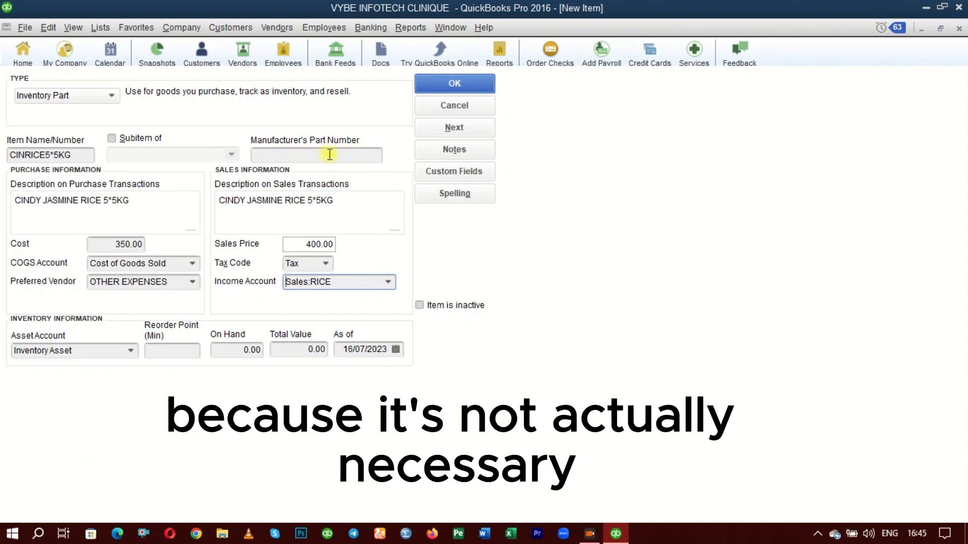
Step: Save the new rice item and reopen it from the item list for editing
left_click(454, 85)
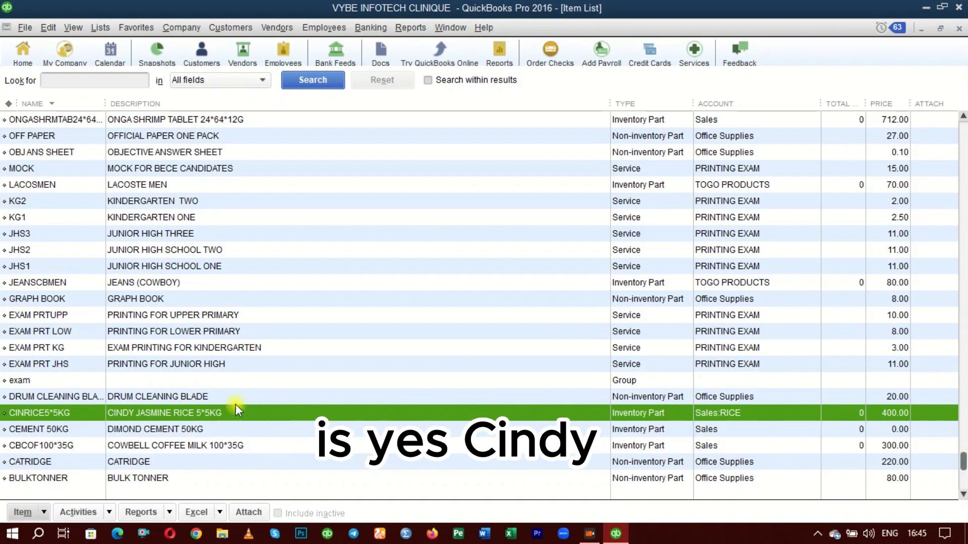
double_click(277, 411)
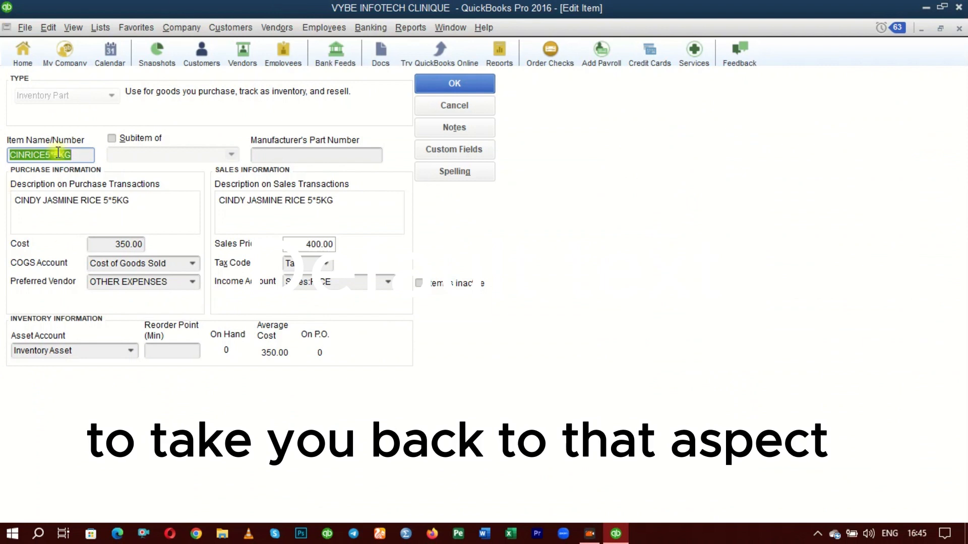